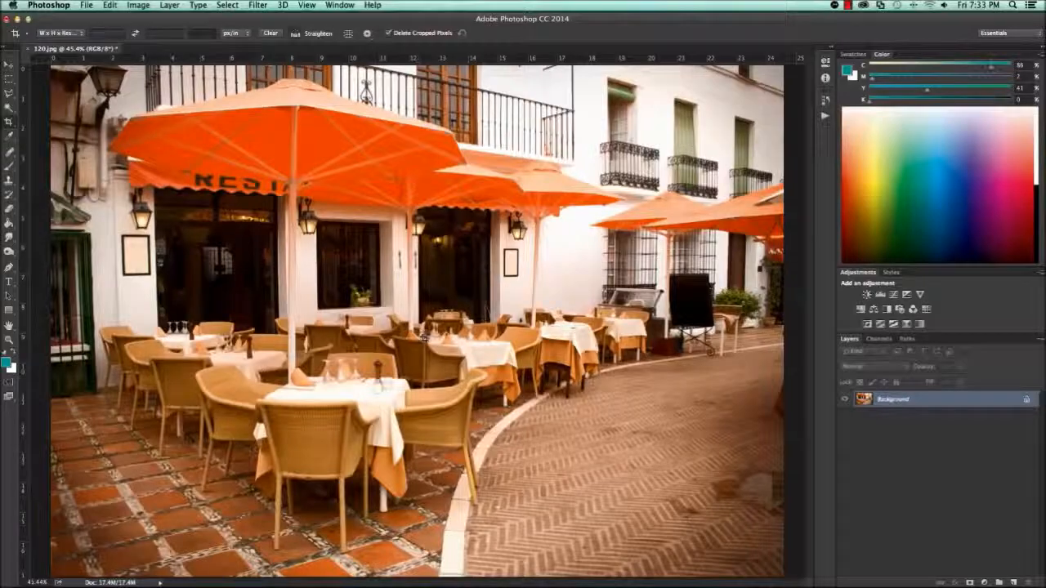
# - Examine the restaurant photo's detail down to individual pixels around the tables, ending at the full-image view
pyautogui.press('super+plus')
pyautogui.press('super+plus')
pyautogui.press('super+plus')
pyautogui.press('super+plus')
pyautogui.press('super+plus')
pyautogui.press('super+plus')
pyautogui.press('super+plus')
pyautogui.press('super+plus')
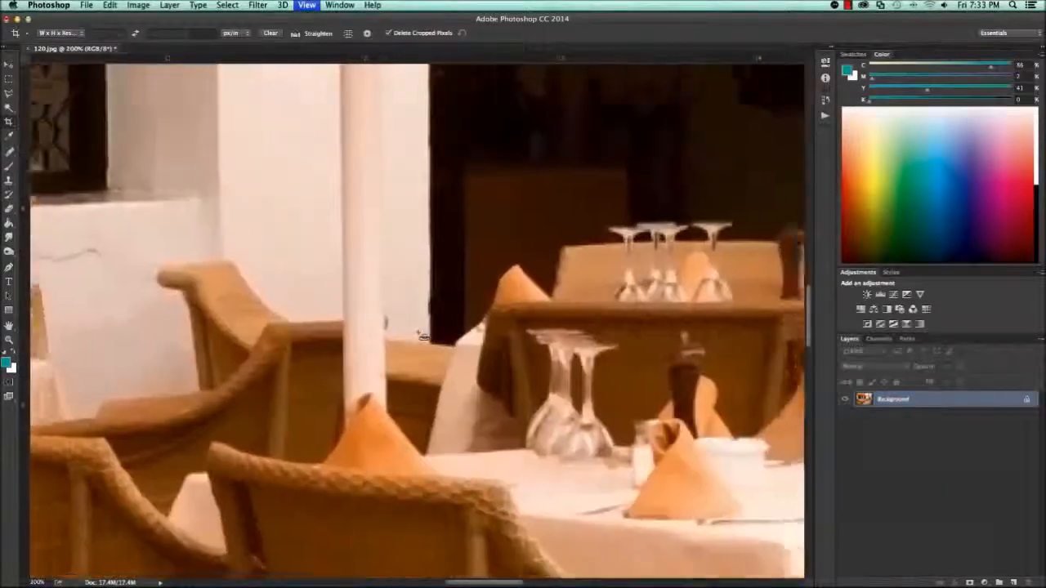
pyautogui.press('super+plus')
pyautogui.press('super+plus')
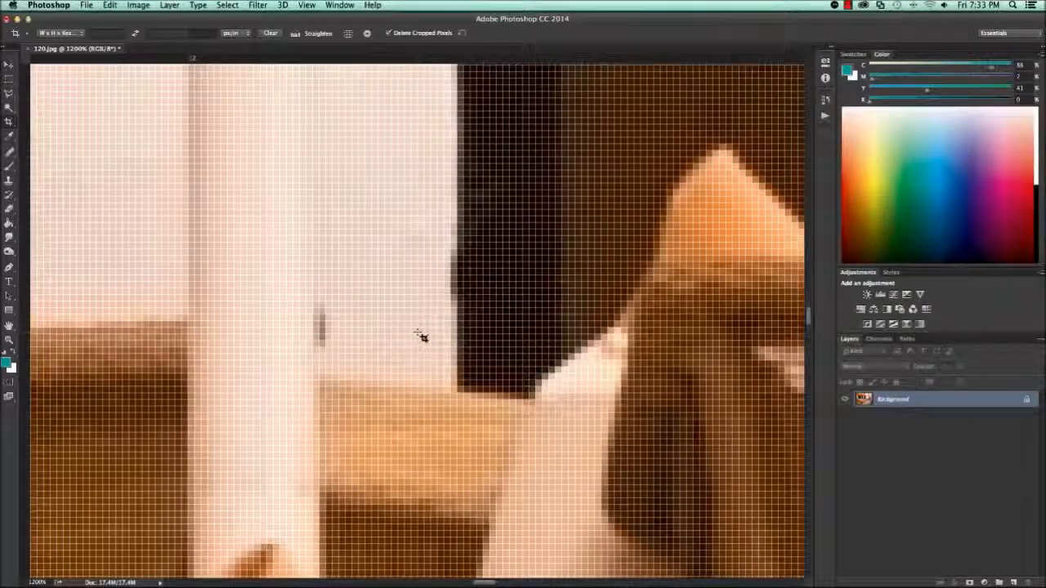
pyautogui.press('super+0')
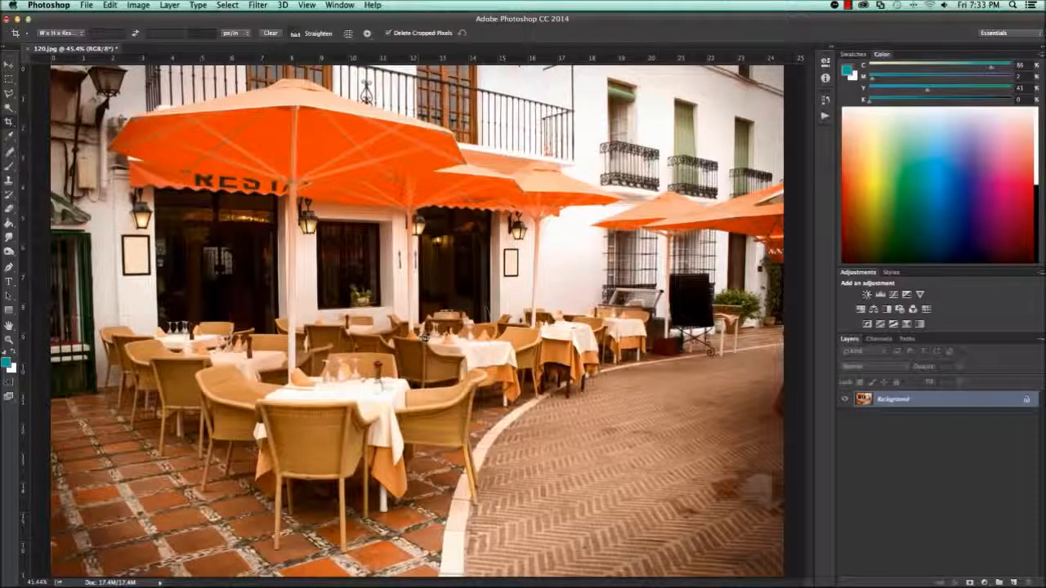
pyautogui.press('super+alt+i')
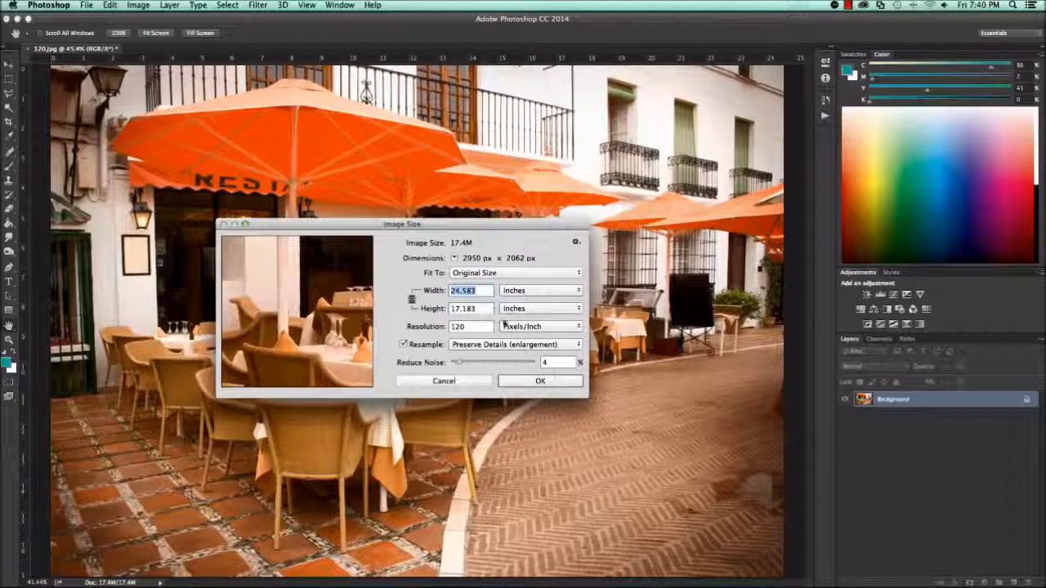
pyautogui.write('118')
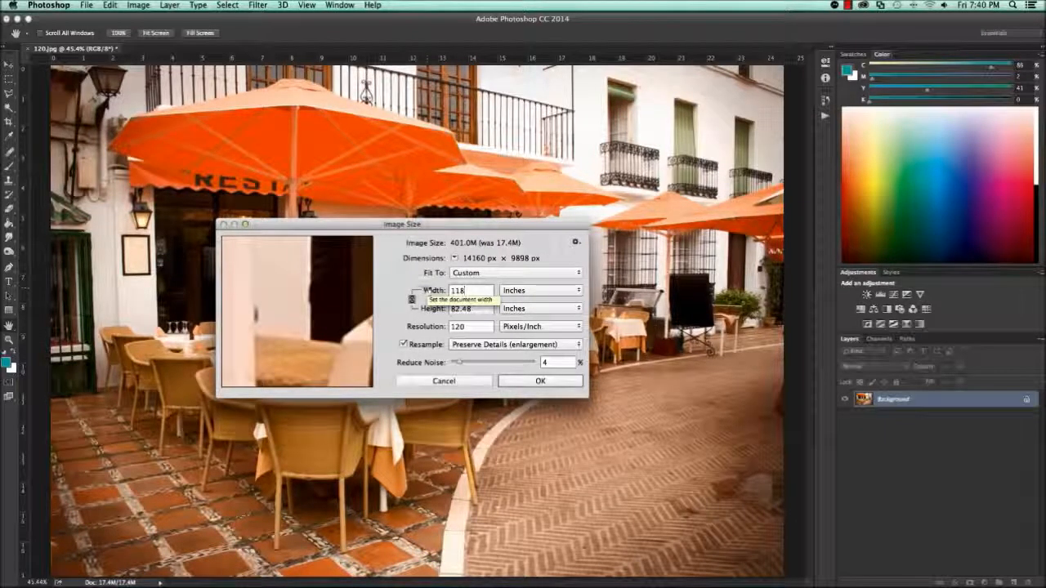
pyautogui.click(443, 380)
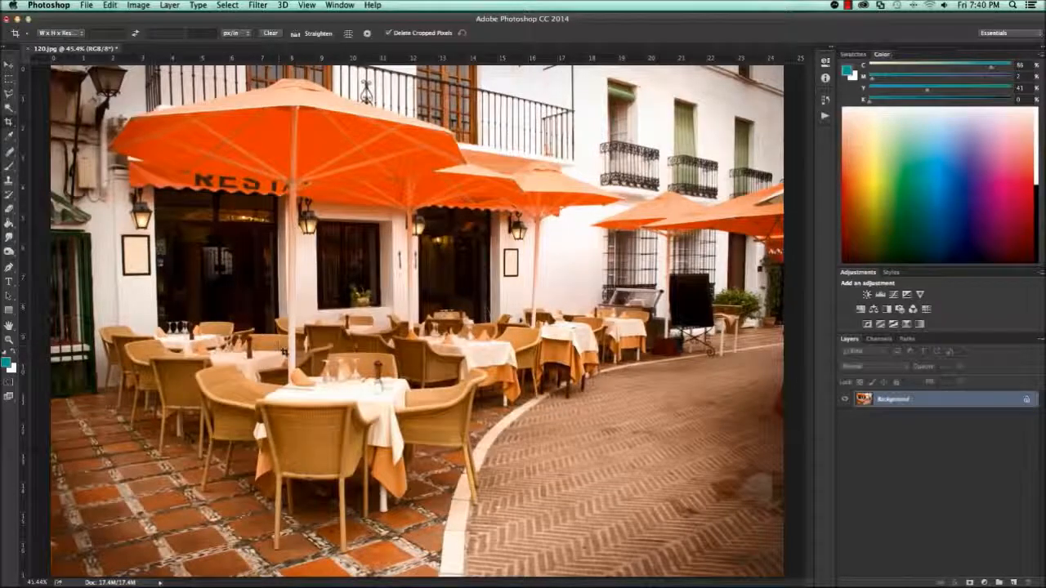
# - Resize the restaurant photo to 118 inches wide with resampling turned off
pyautogui.press('super+alt+i')
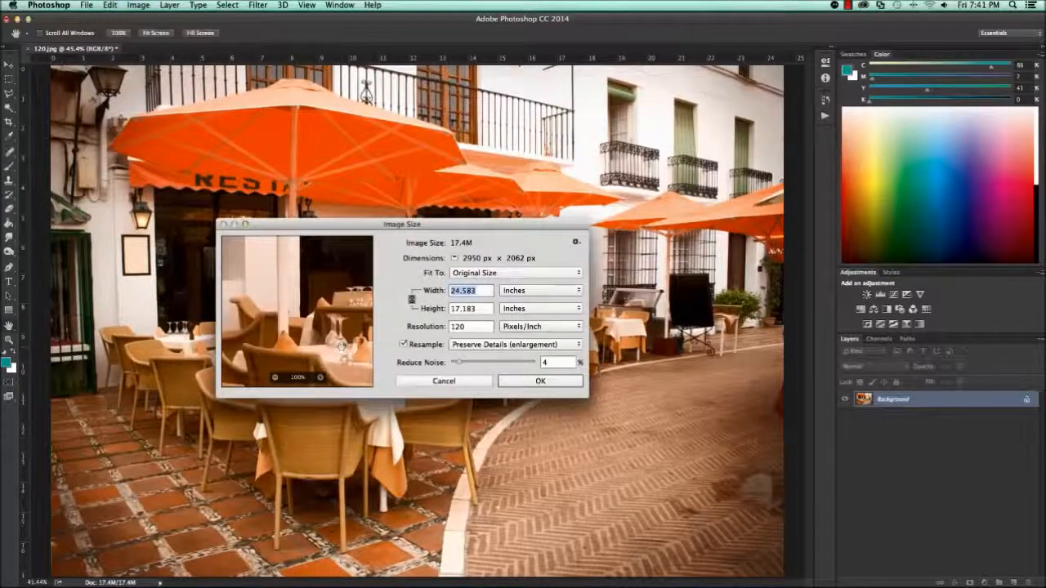
pyautogui.click(402, 344)
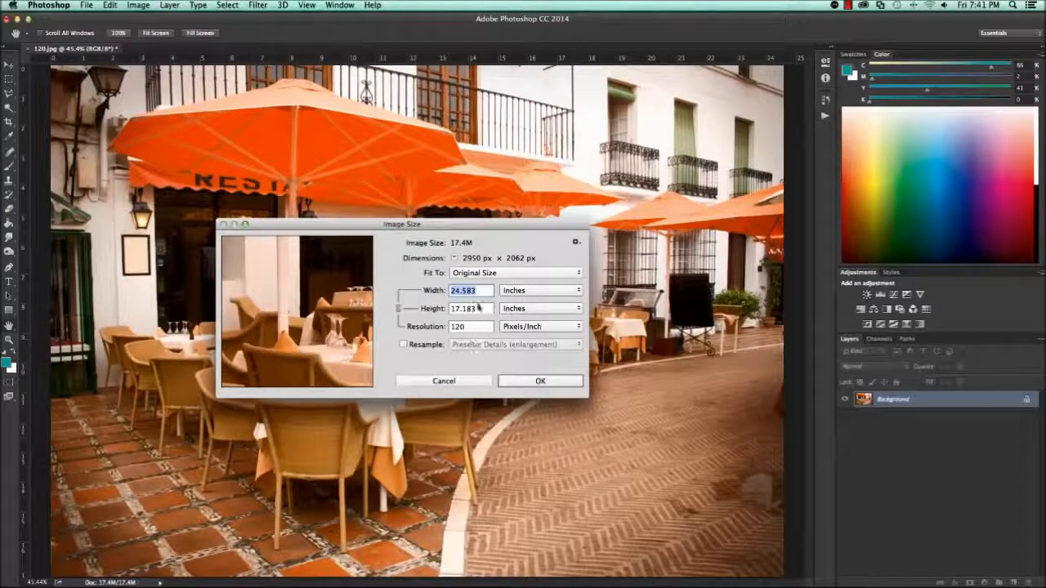
pyautogui.write('118')
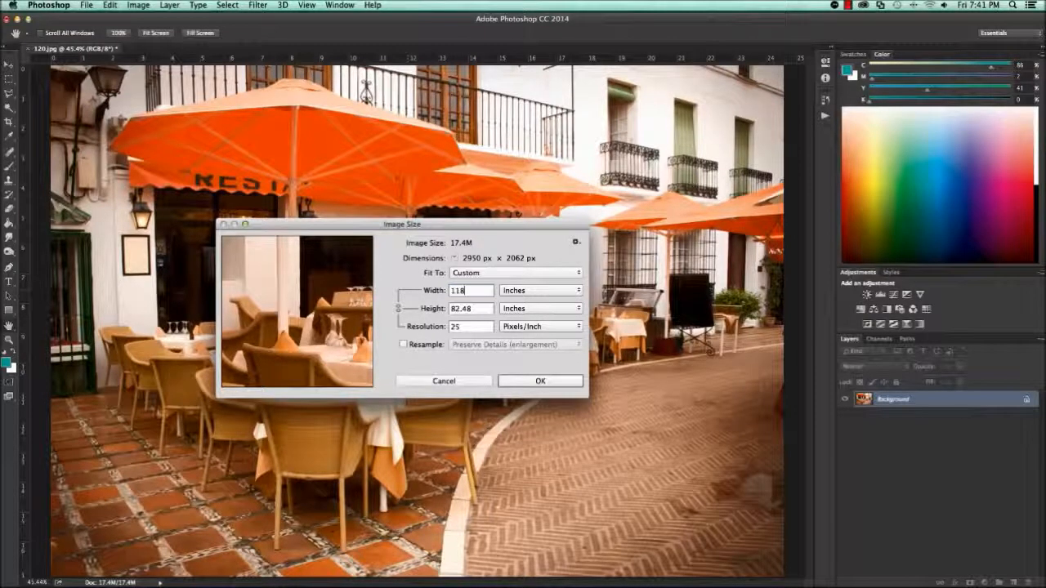
pyautogui.click(540, 380)
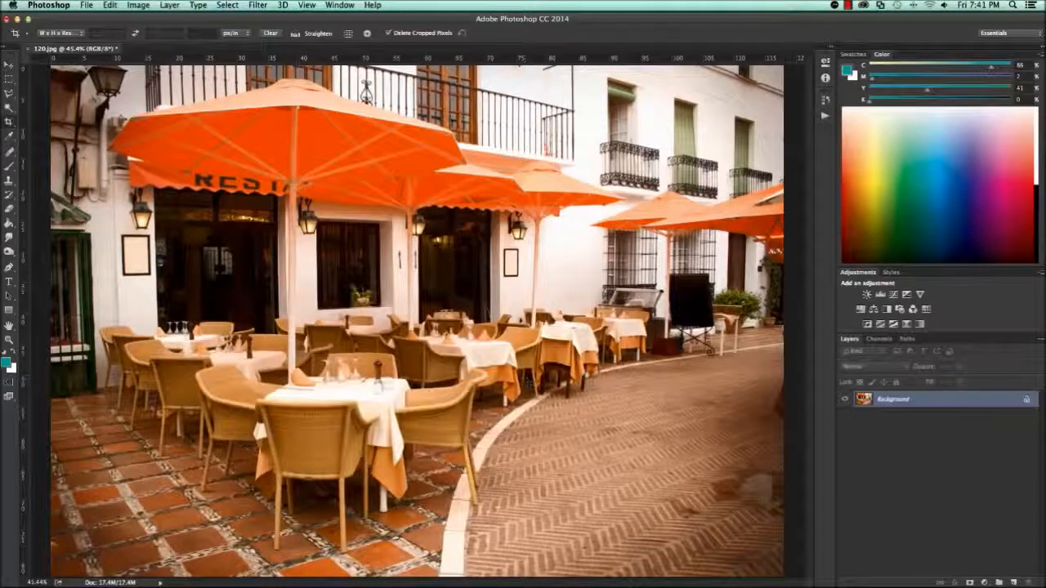
# - Examine the unresampled photo's quality at print size across the tables, display case, black sign and paving
pyautogui.hotkey('ctrl', '1')
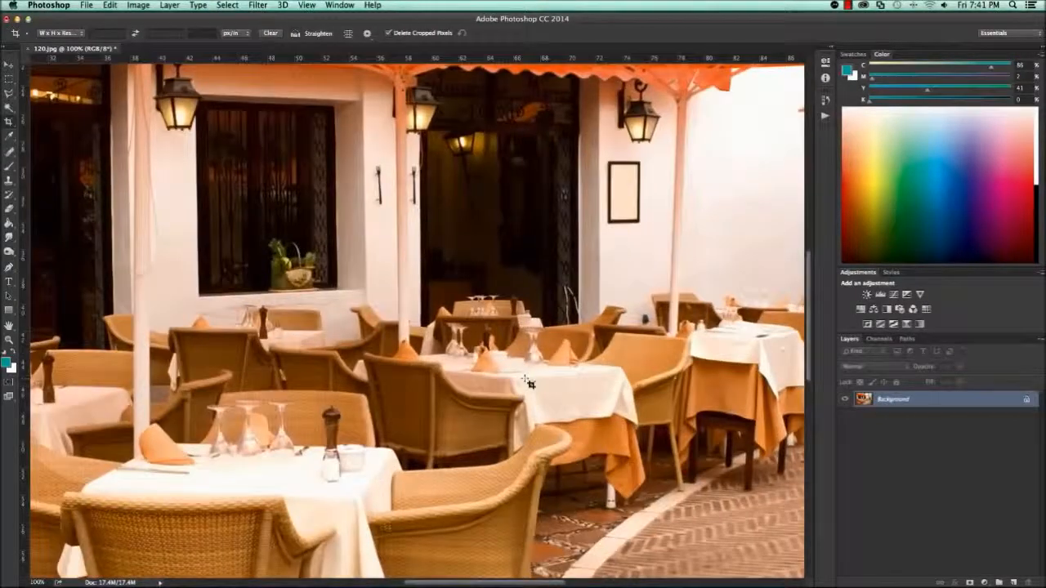
pyautogui.click(310, 6)
pyautogui.click(335, 135)
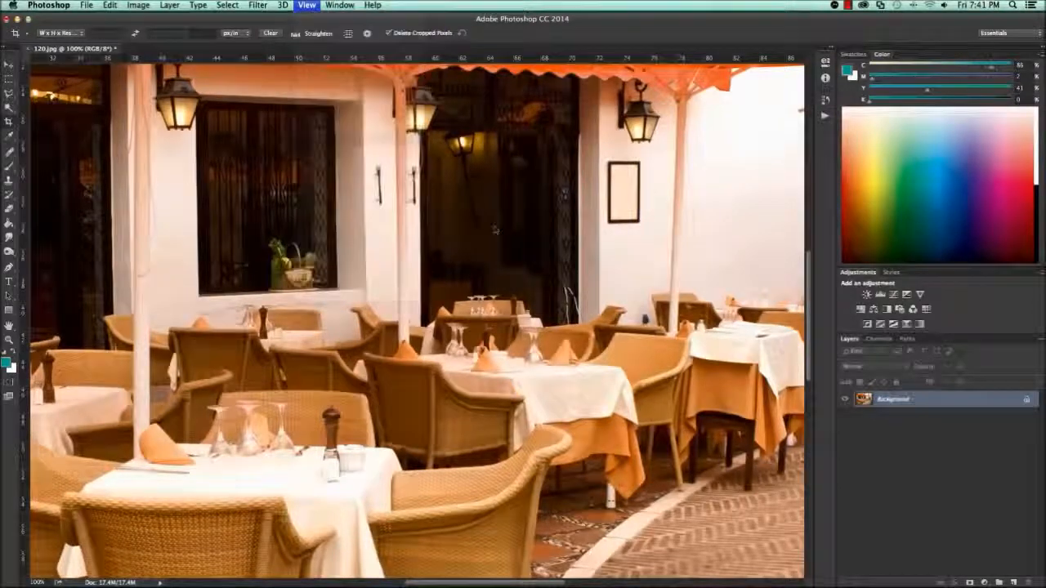
pyautogui.hscroll(15, 482, 243)
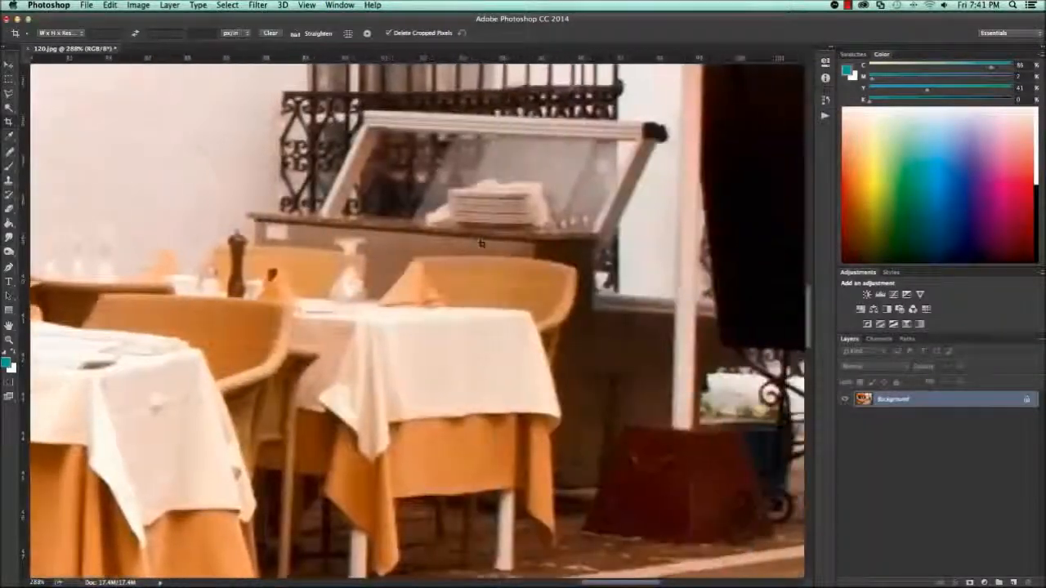
pyautogui.scroll(5, 417, 318)
pyautogui.hscroll(8, 417, 318)
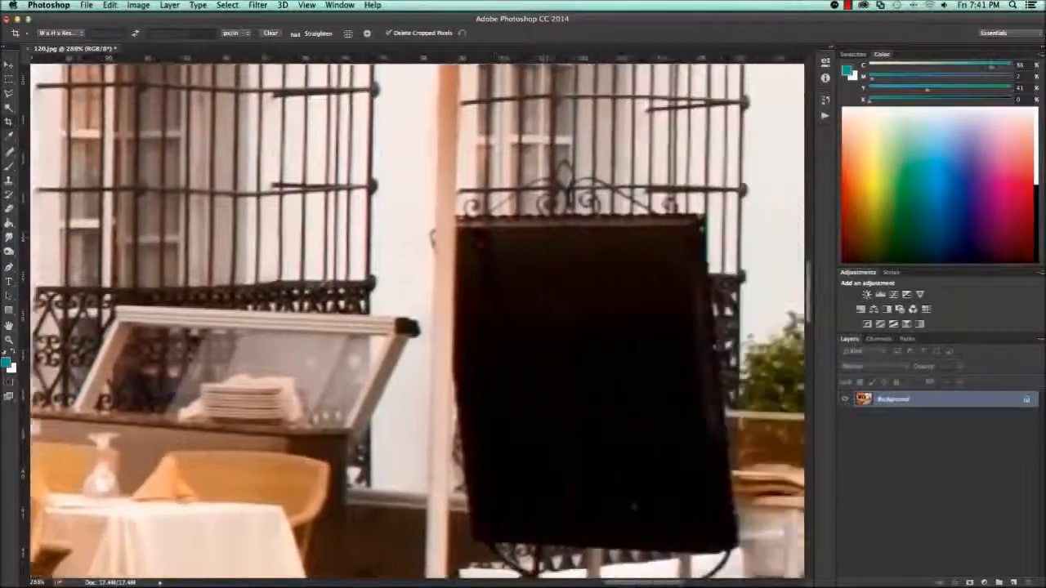
pyautogui.scroll(-8, 480, 242)
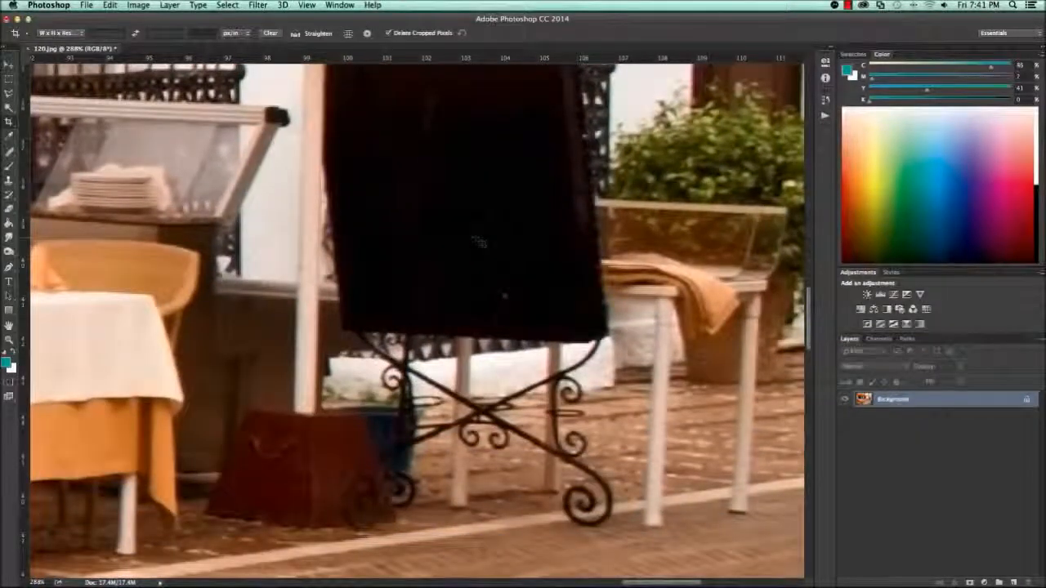
pyautogui.hscroll(3, 481, 242)
pyautogui.hscroll(3, 480, 242)
pyautogui.scroll(-8, 481, 242)
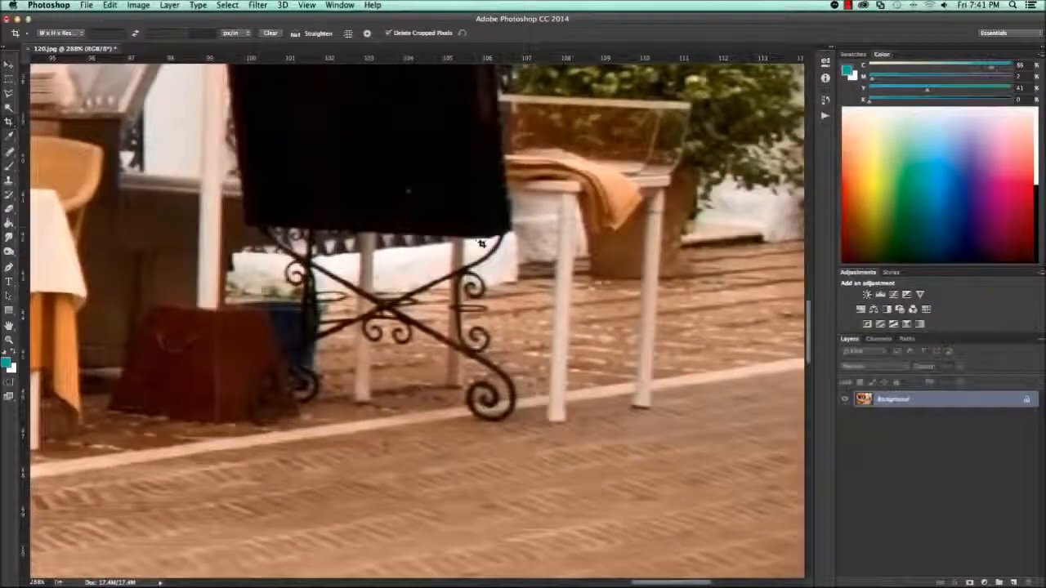
pyautogui.hscroll(-6, 480, 242)
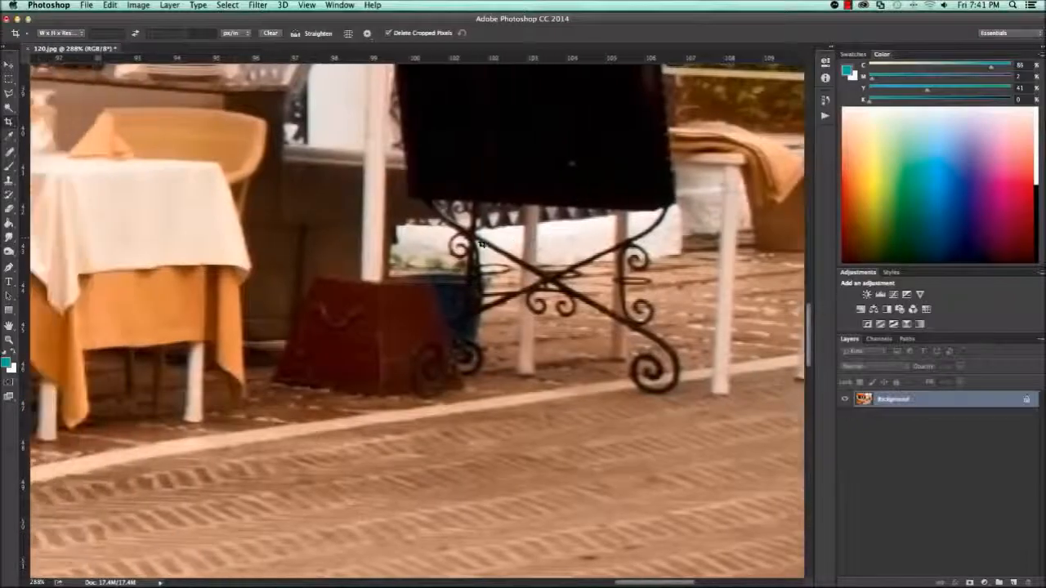
pyautogui.hscroll(-6, 480, 242)
pyautogui.hscroll(-10, 481, 242)
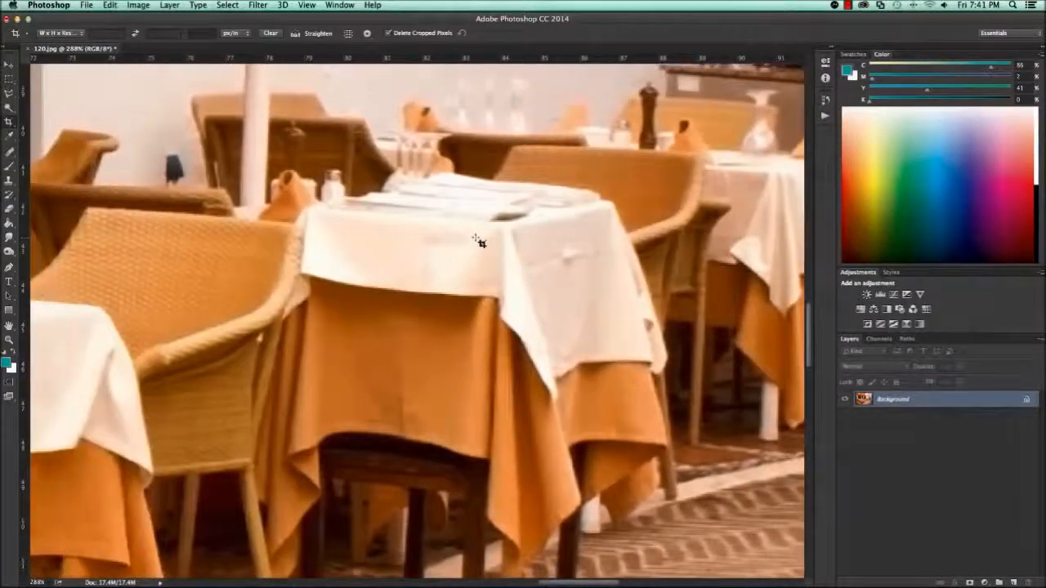
pyautogui.press('h')
pyautogui.press('super+0')
# - Enlarge the restaurant photo to 118 inches wide, resampled with Preserve Details (enlargement) at 120 pixels per inch
pyautogui.press('super+alt+i')
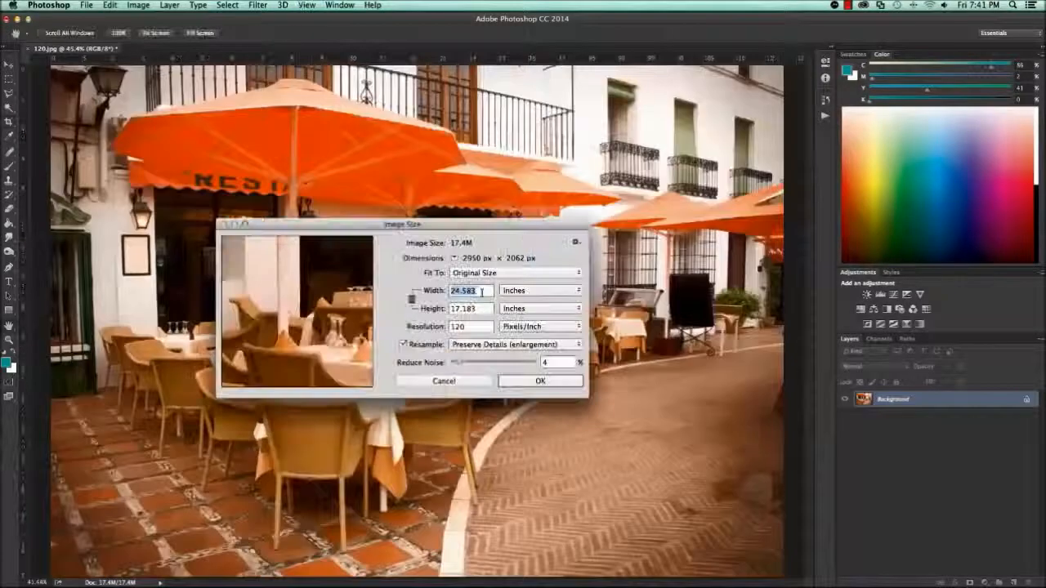
pyautogui.write('118')
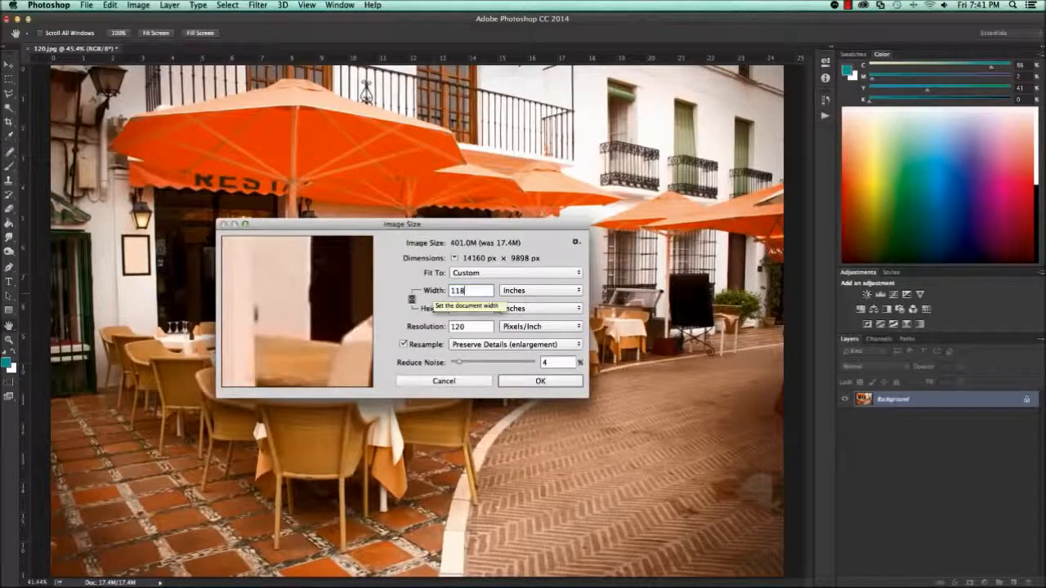
pyautogui.write('c')
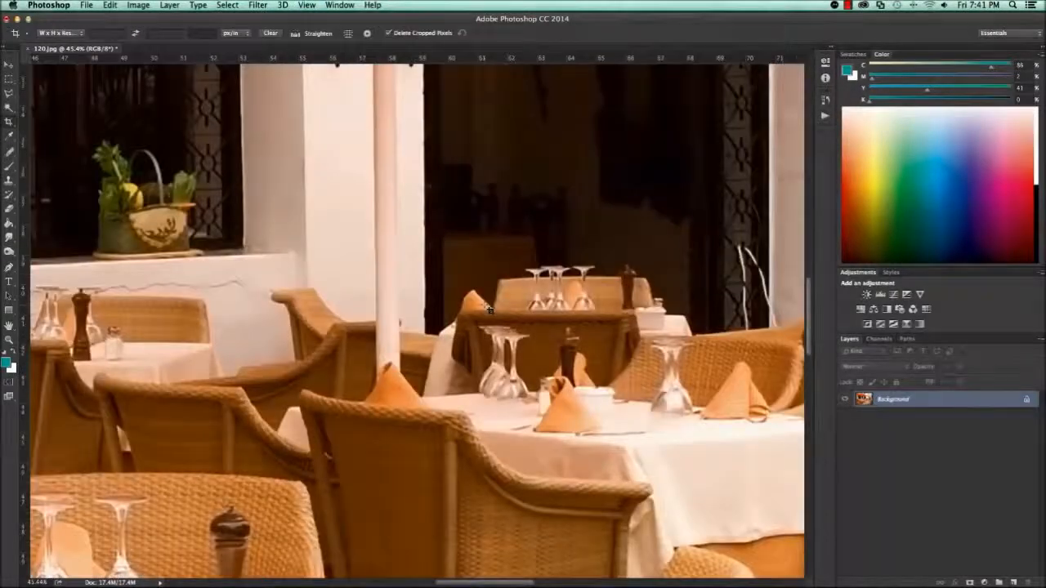
# - Examine the resampled photo's quality at print size across the tables, windows, plants and paving
pyautogui.click(307, 5)
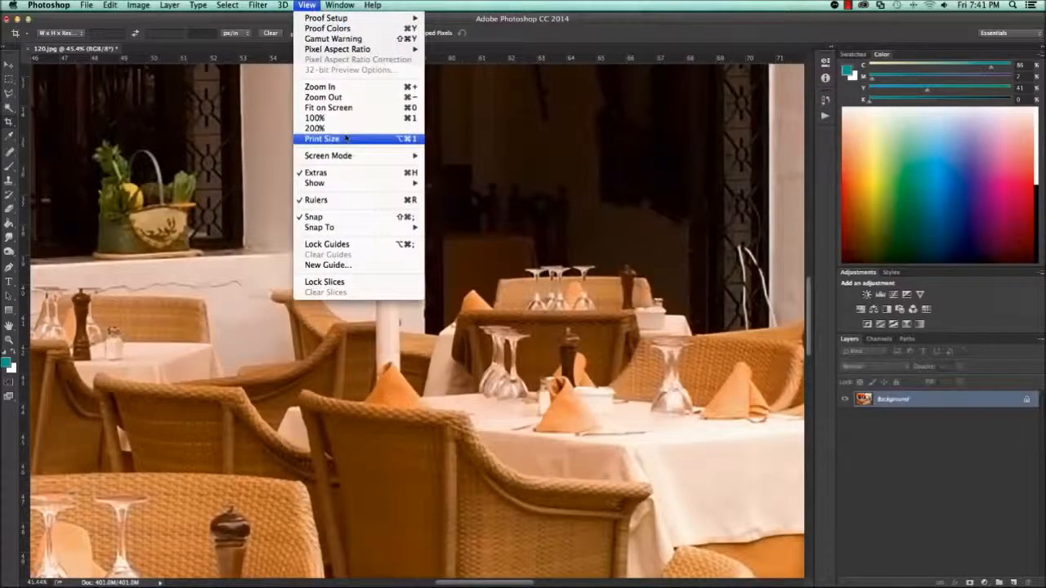
pyautogui.click(345, 138)
pyautogui.hscroll(10, 473, 236)
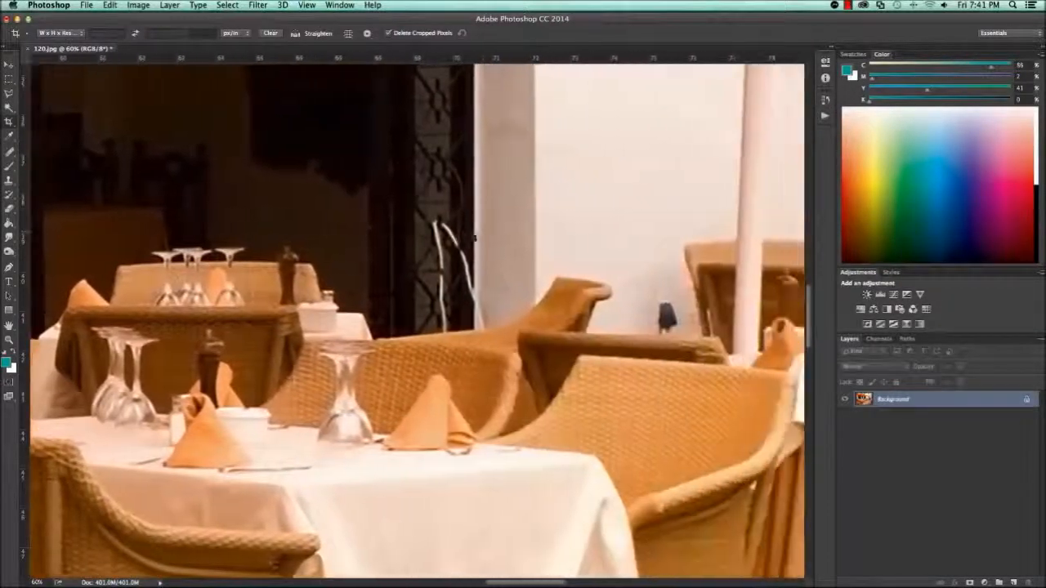
pyautogui.scroll(10, 473, 236)
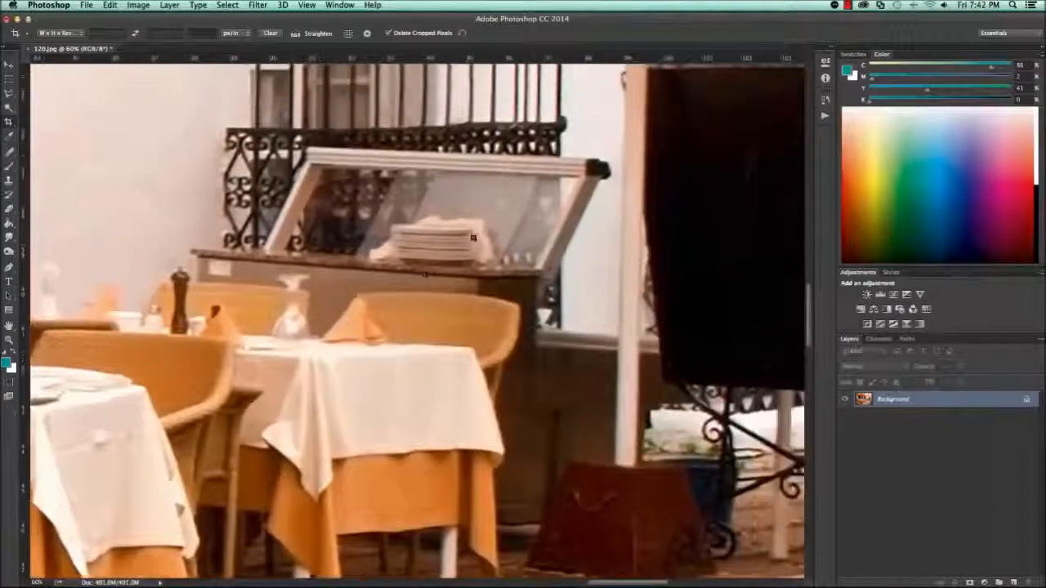
pyautogui.hscroll(10, 472, 236)
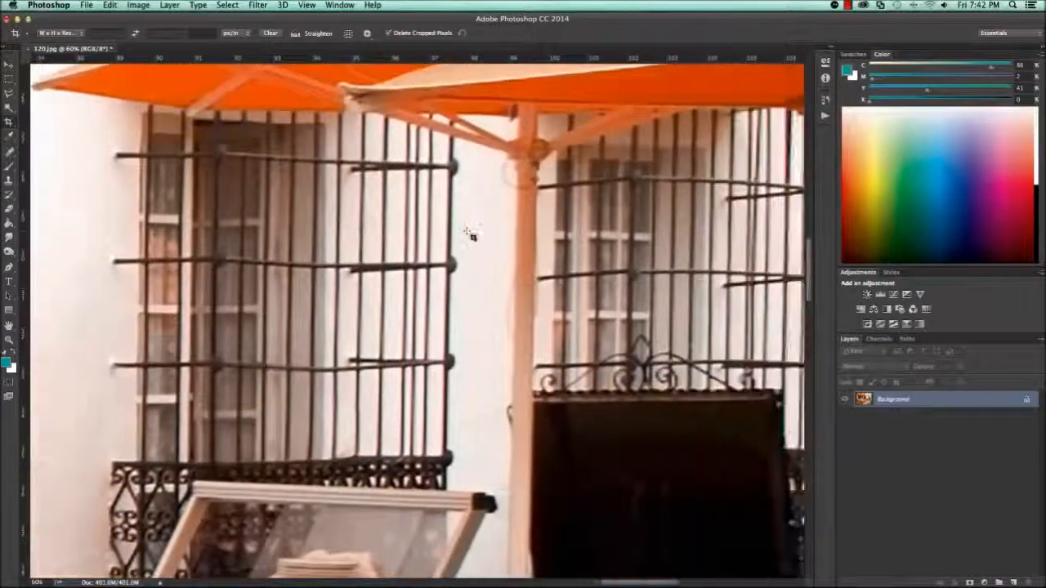
pyautogui.scroll(-10, 472, 236)
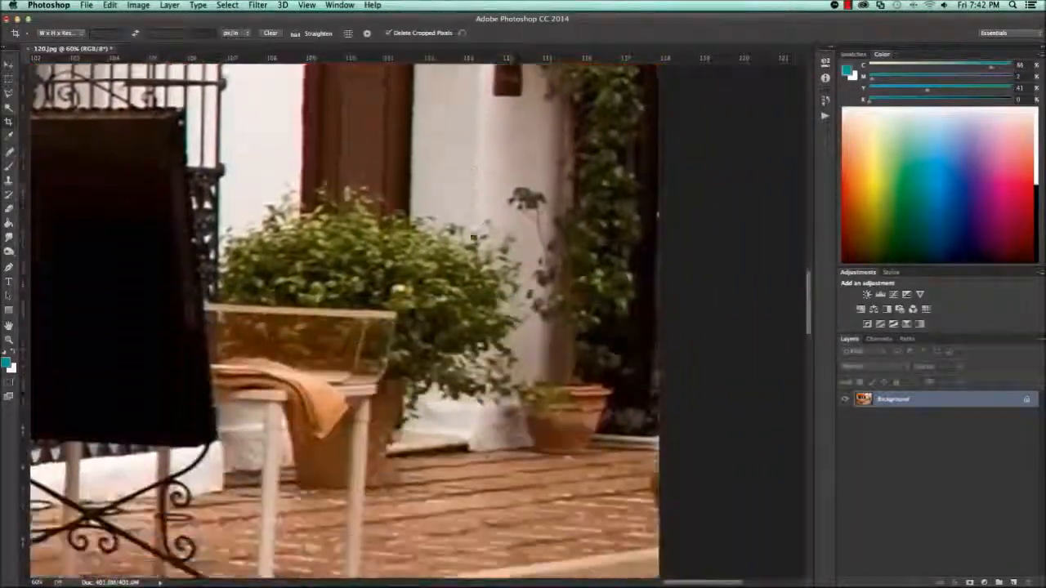
pyautogui.hscroll(-8, 472, 236)
pyautogui.hscroll(-10, 472, 236)
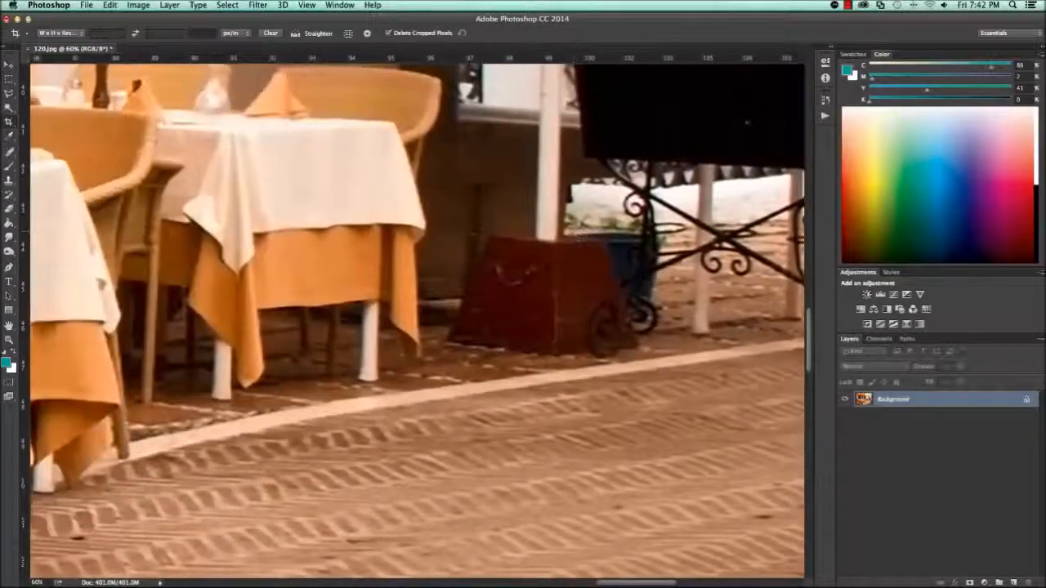
pyautogui.hscroll(-8, 472, 236)
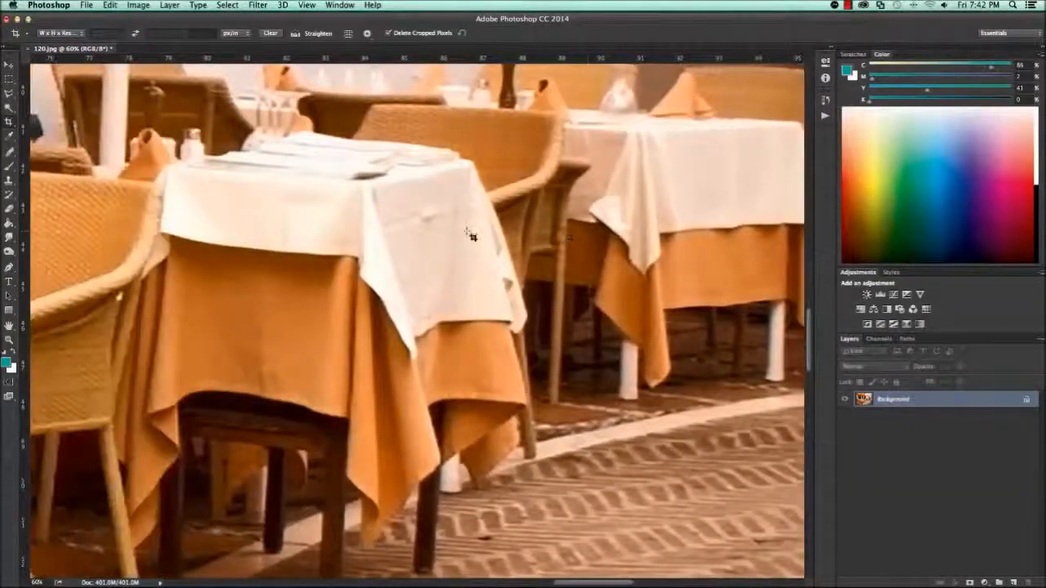
pyautogui.press('super+0')
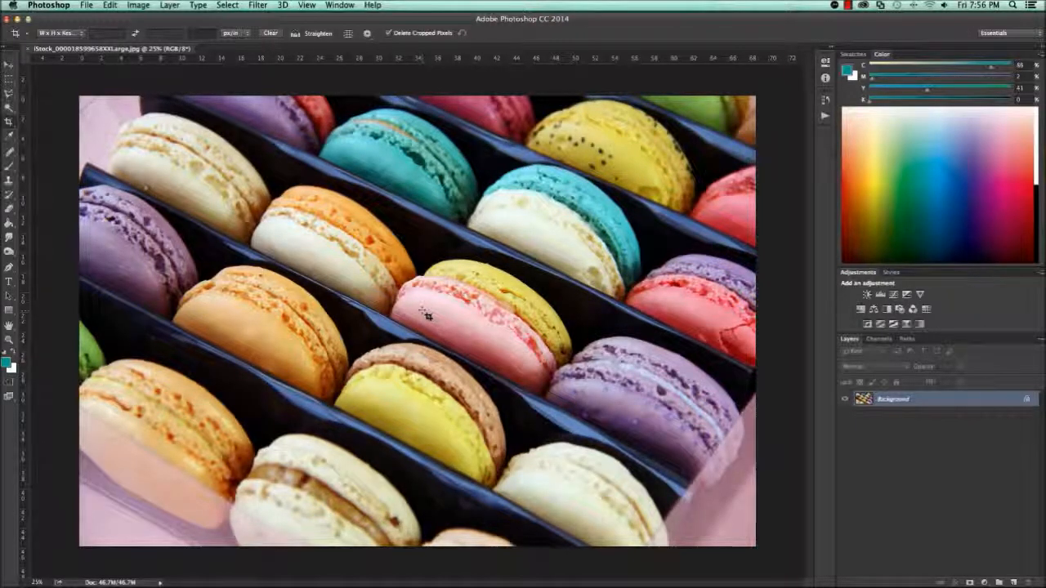
# - Check the macaron photo's dimensions and resolution without changing its image size
pyautogui.press('super+alt+i')
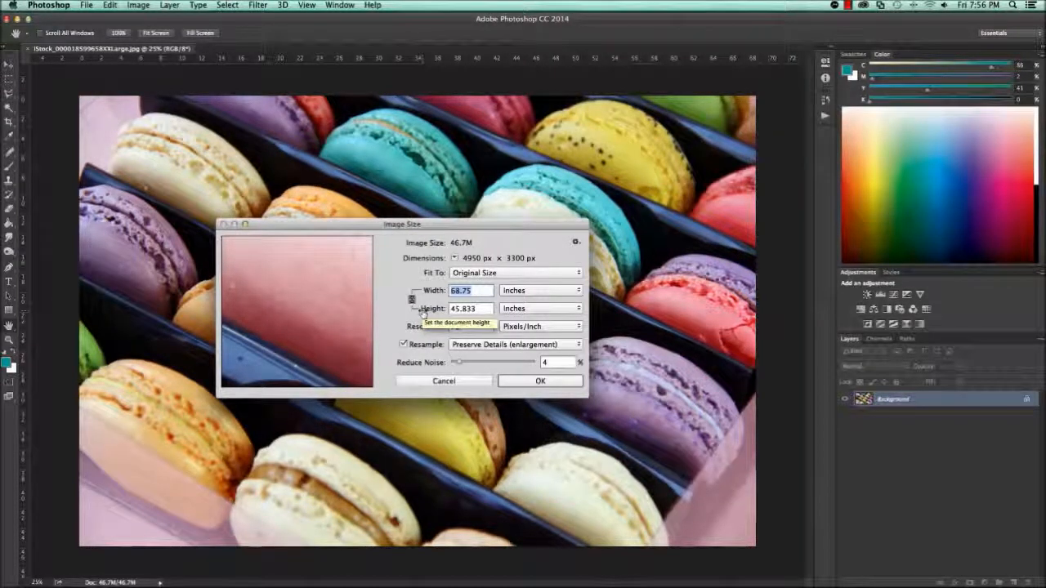
pyautogui.click(434, 381)
pyautogui.press('c')
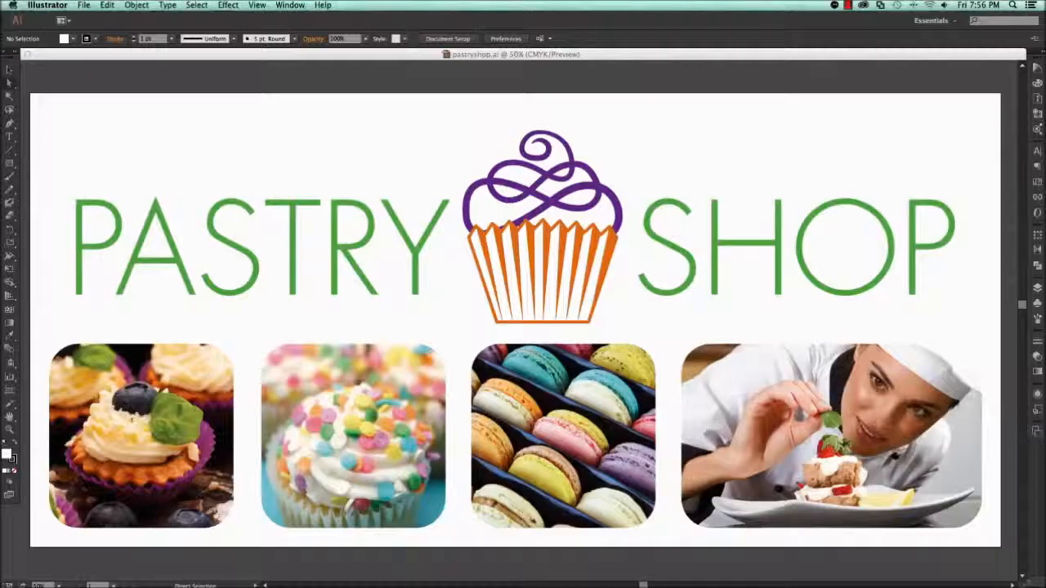
# - In the Illustrator pastry shop layout, select the placed macaron photo to check its size and resolution
pyautogui.click(387, 407)
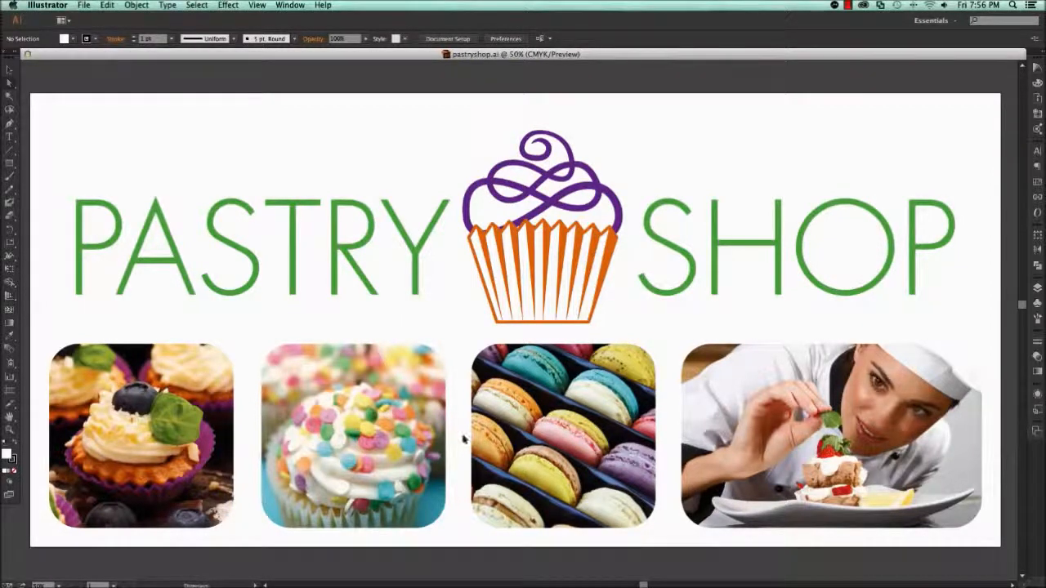
pyautogui.click(541, 464)
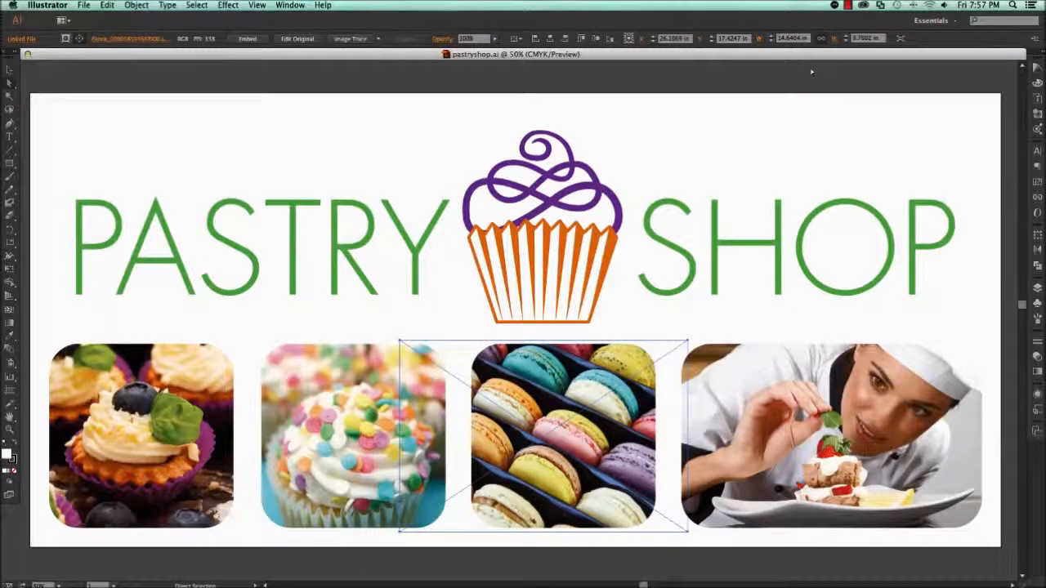
# - In Photoshop, set the macaron photo's resolution to 338 pixels per inch with resampling turned off
pyautogui.scroll(-1, 655, 254)
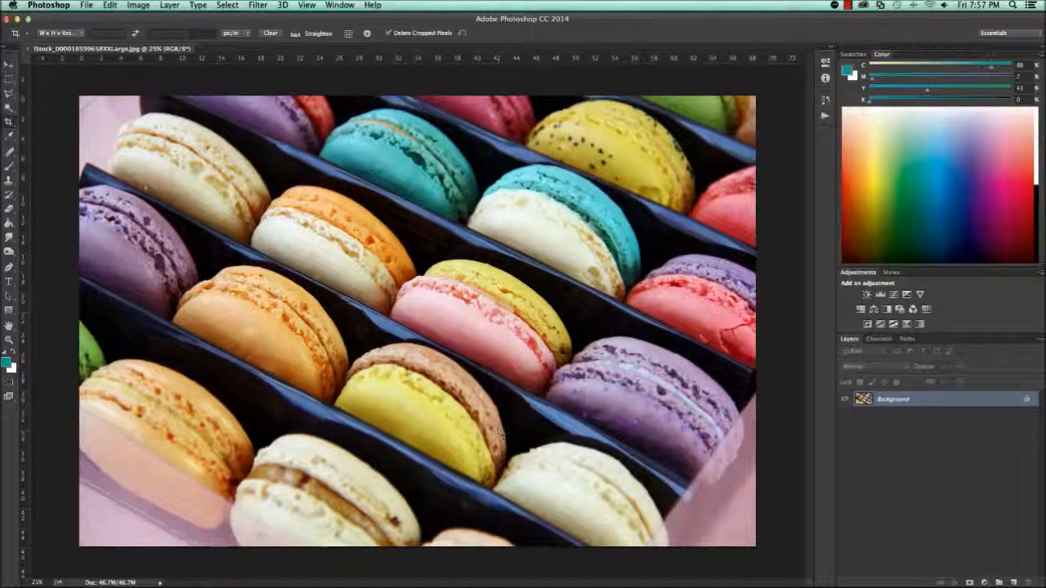
pyautogui.press('super+alt+i')
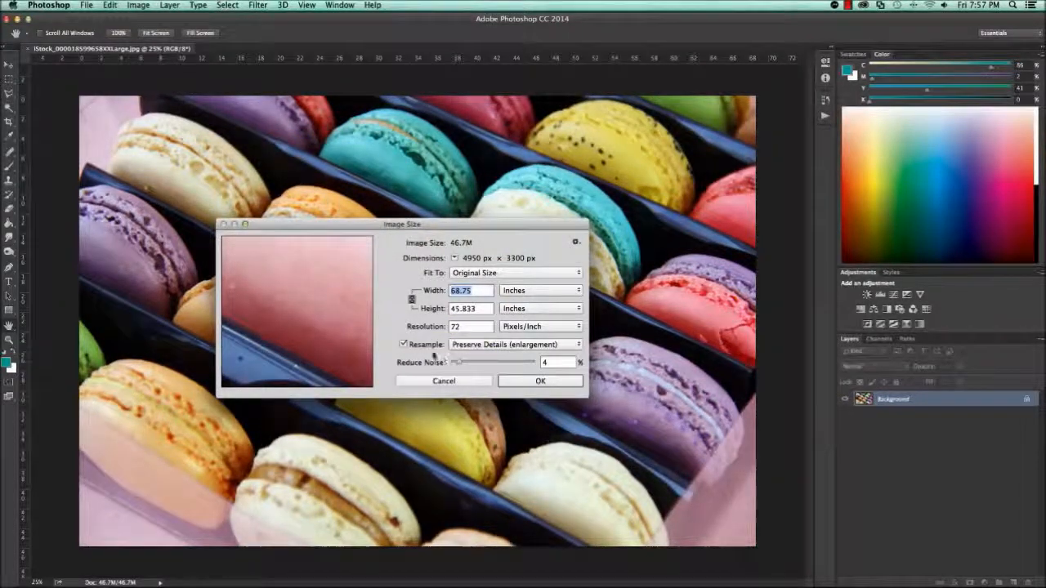
pyautogui.click(402, 345)
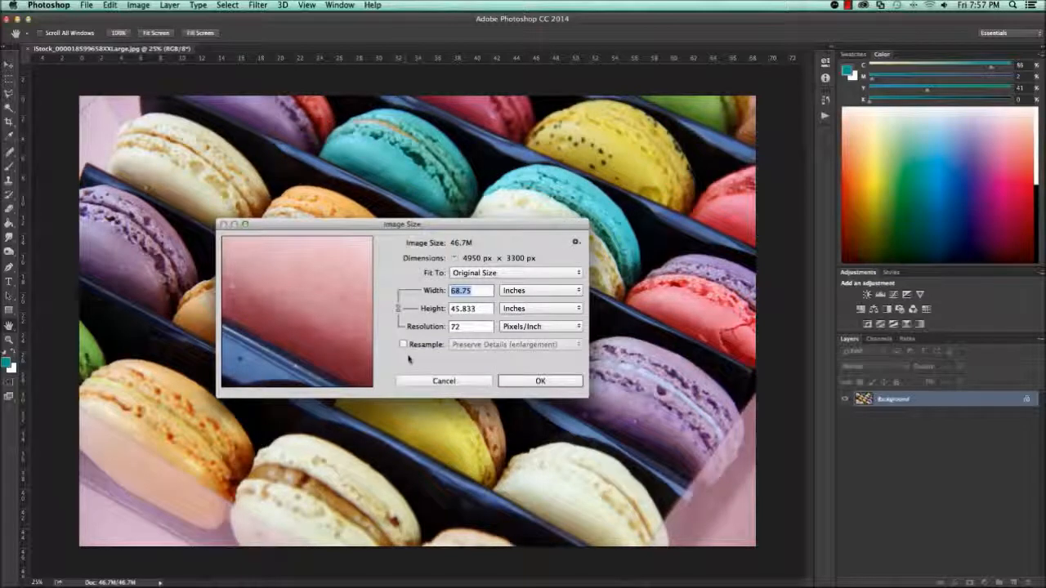
pyautogui.doubleClick(479, 326)
pyautogui.write('338')
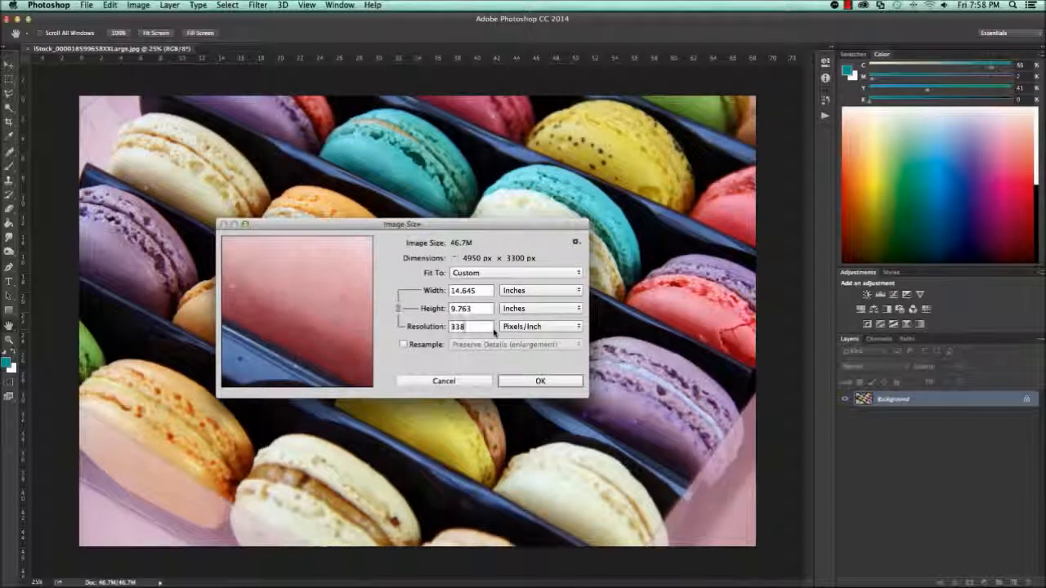
# - Downsample the macaron photo to 120 pixels per inch with resampling turned on, keeping its print dimensions
pyautogui.click(429, 344)
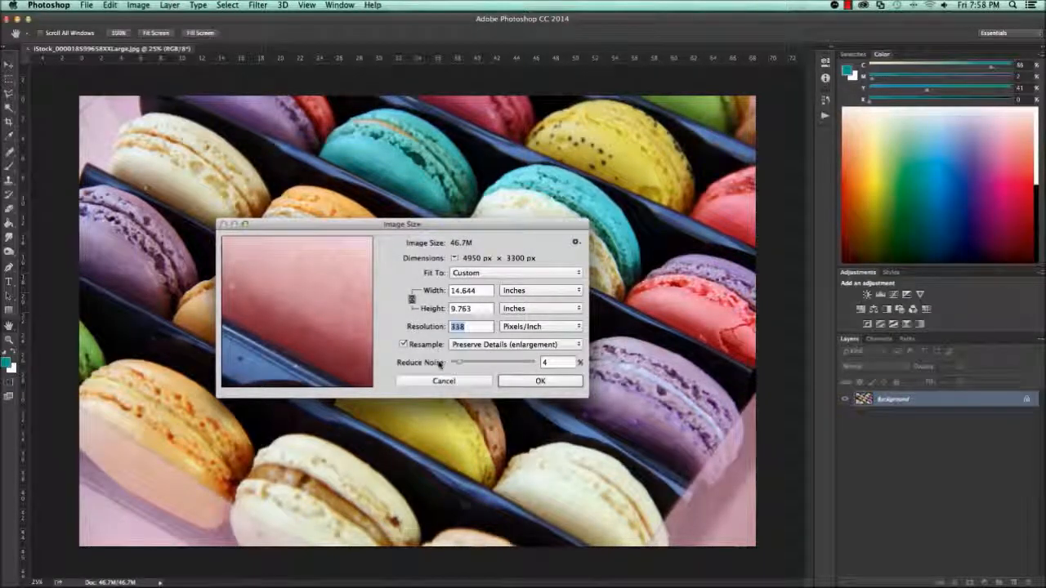
pyautogui.write('120')
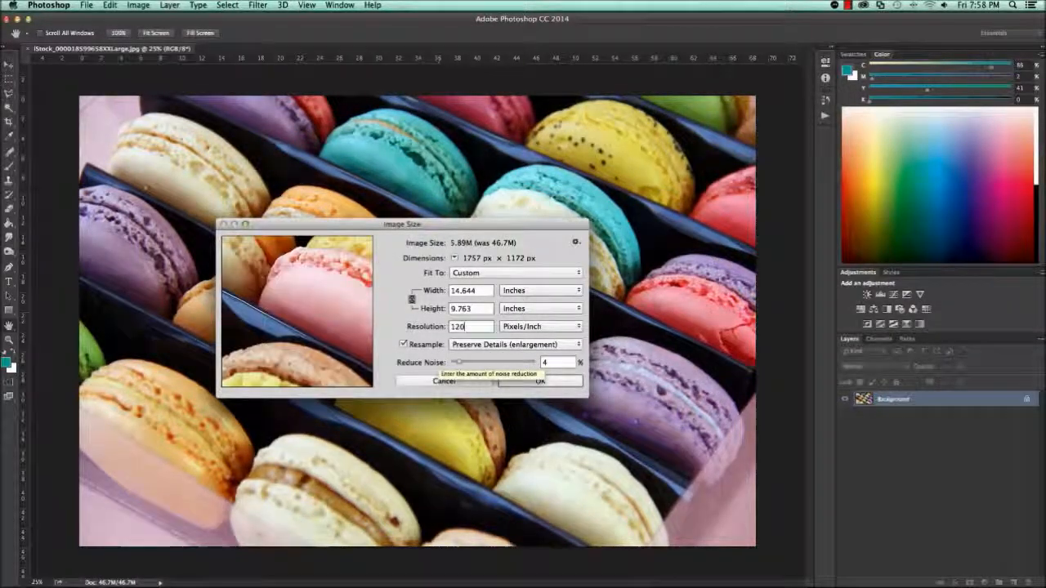
pyautogui.click(537, 381)
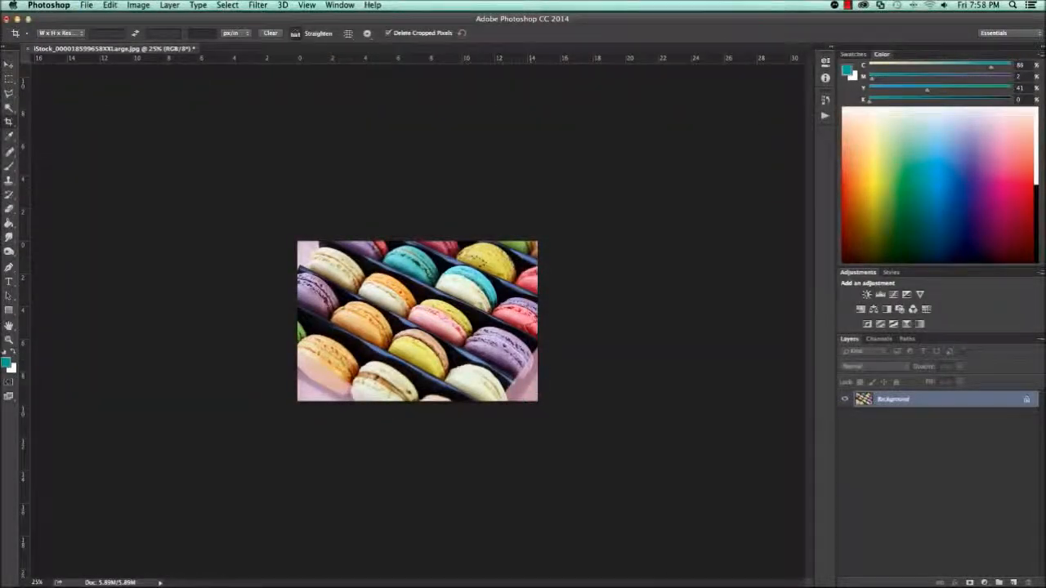
# - Save the downsampled photo as a new JPEG in the link folder, adding "_resdown" to the original file name
pyautogui.press('super+shift+s')
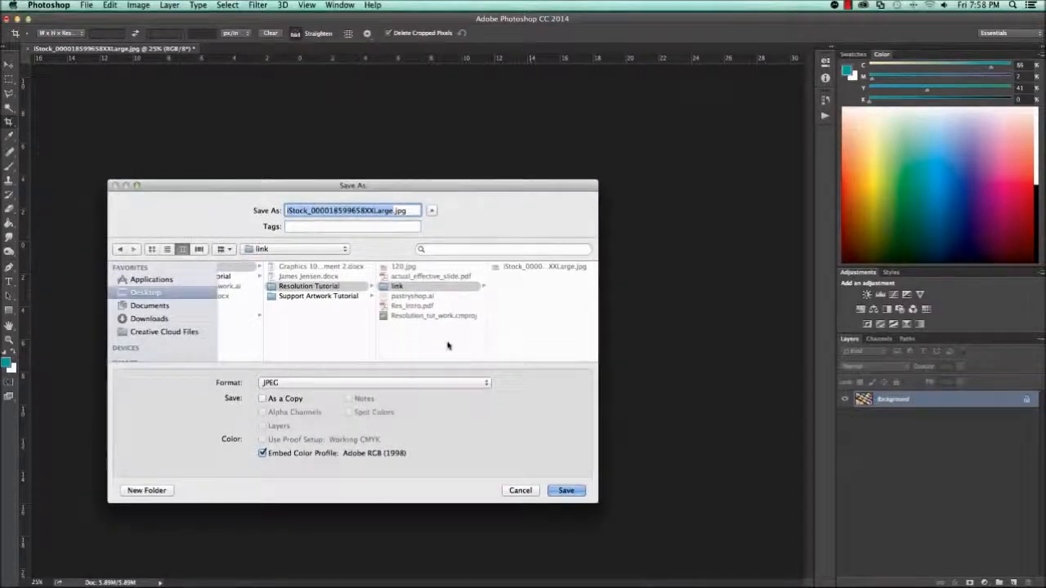
pyautogui.click(393, 211)
pyautogui.write('_resdown')
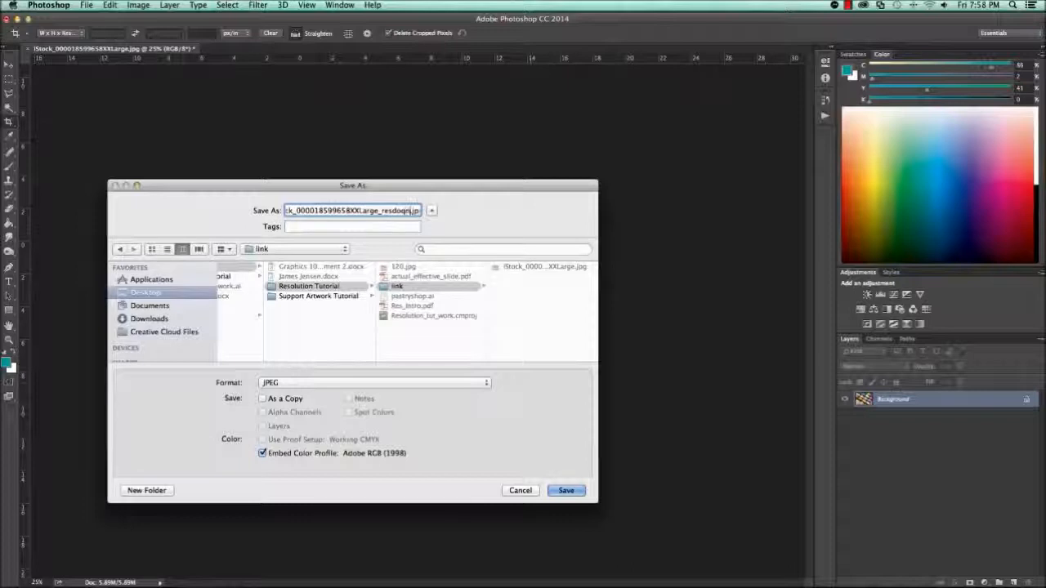
pyautogui.click(566, 490)
pyautogui.click(599, 200)
# - In the Illustrator pastry shop layout, relink the selected macaron photo to the "_resdown" JPEG
pyautogui.press('c')
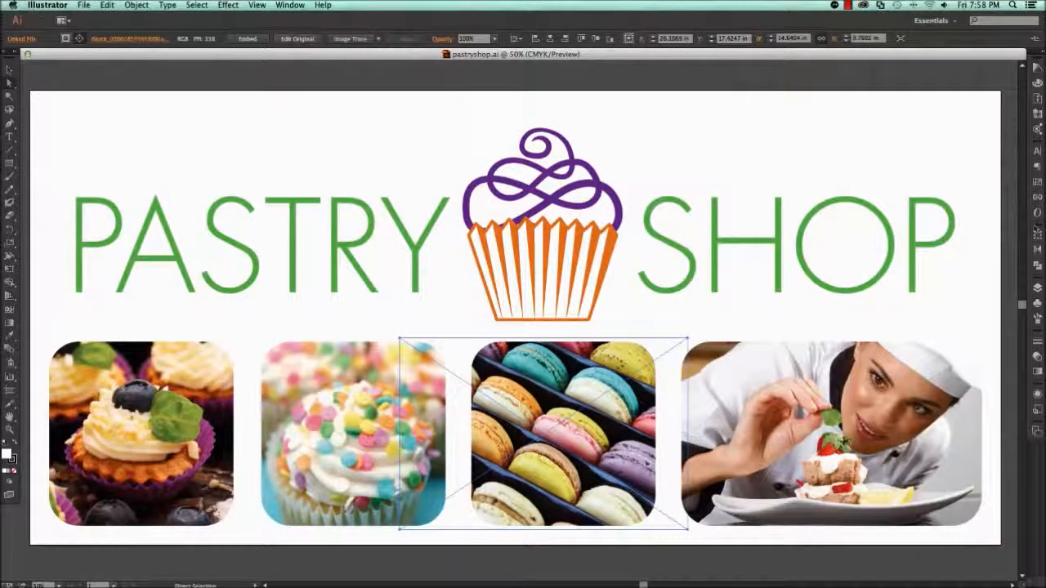
pyautogui.click(1036, 198)
pyautogui.click(1020, 144)
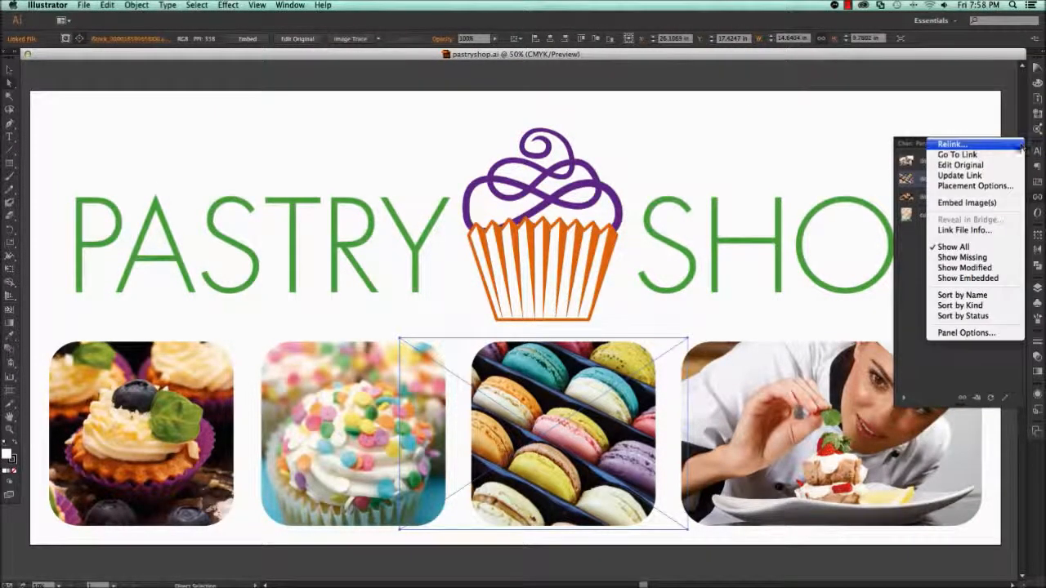
pyautogui.click(1013, 144)
pyautogui.doubleClick(642, 144)
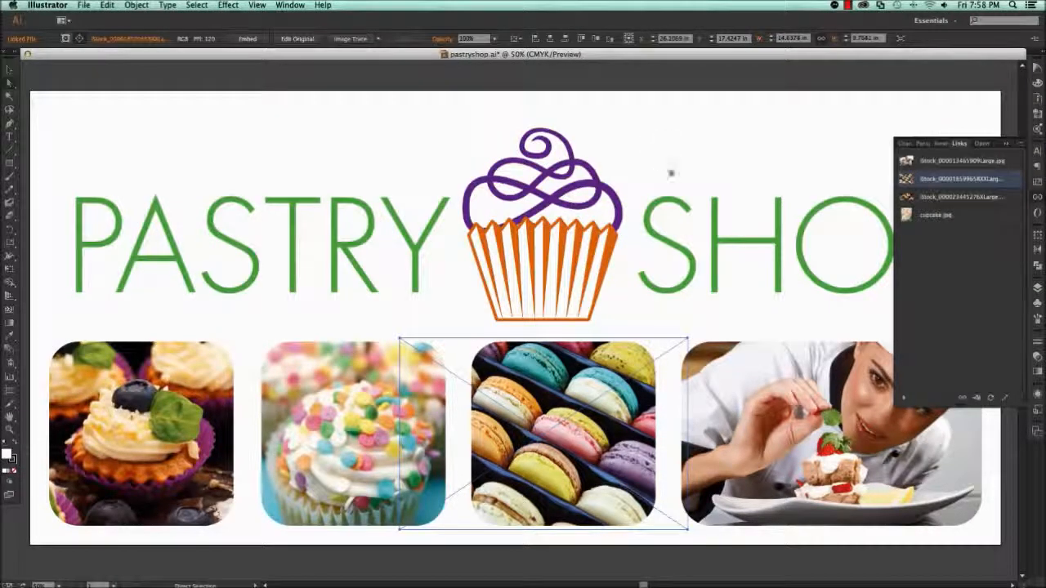